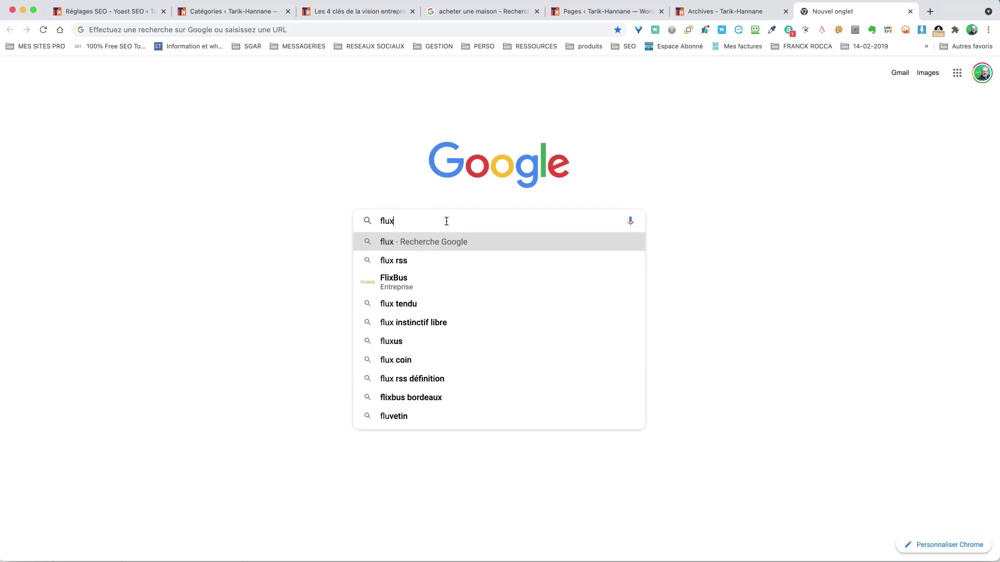
Search Google for "flux rss", read the CAIJ page defining an RSS feed, and return to the search results
type("rss")
key("Return")
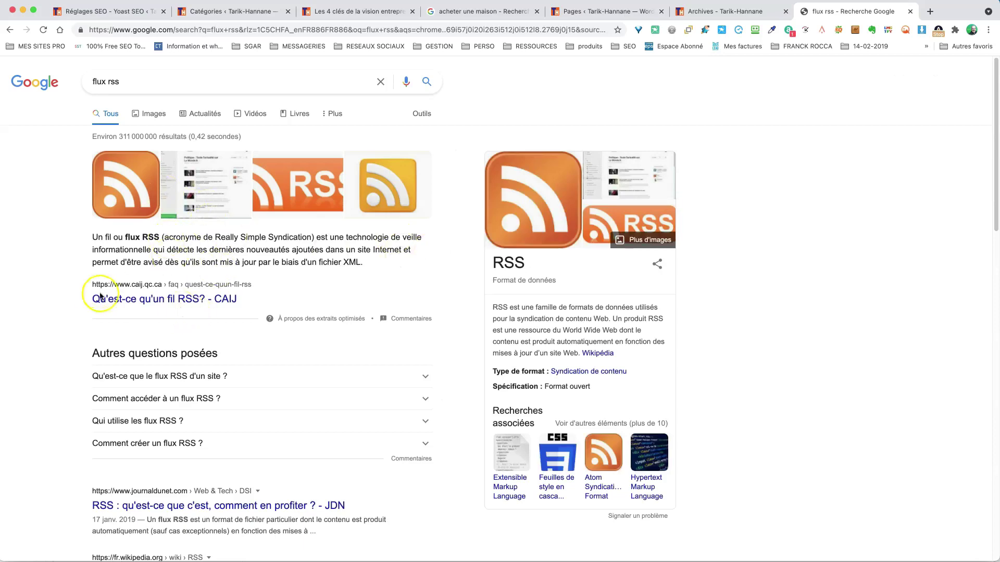
left_click(159, 299)
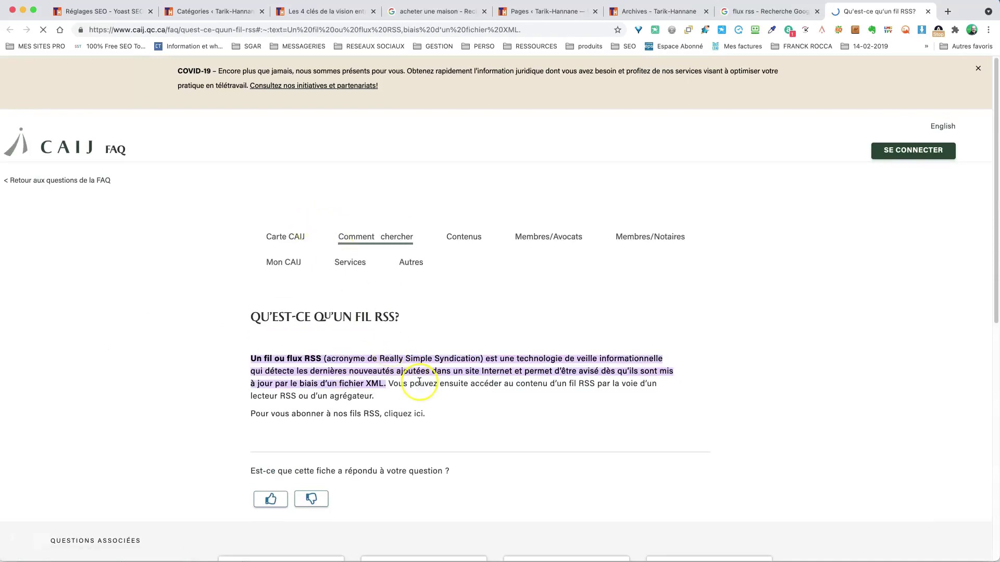
scroll(430, 379, "down", 7)
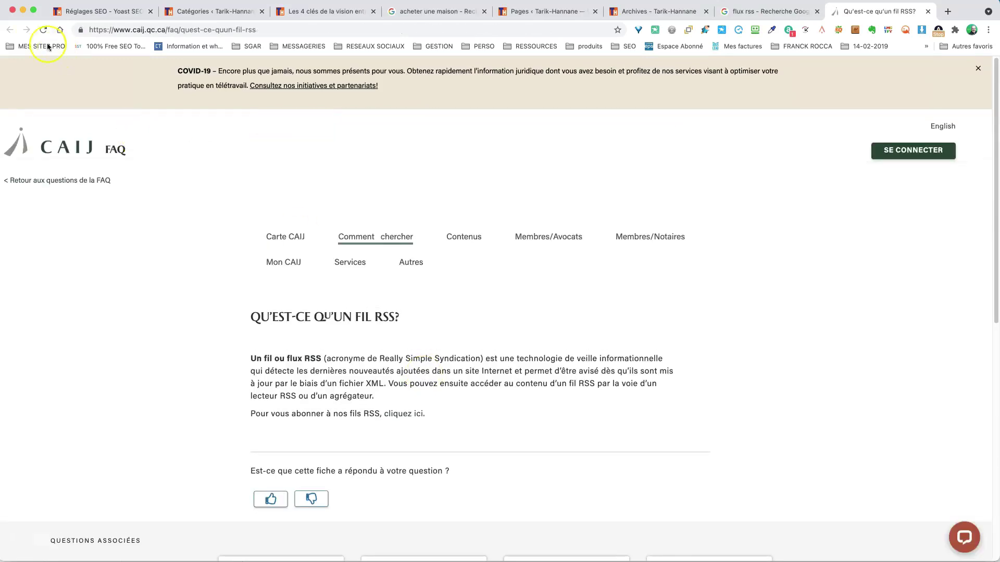
left_click(755, 12)
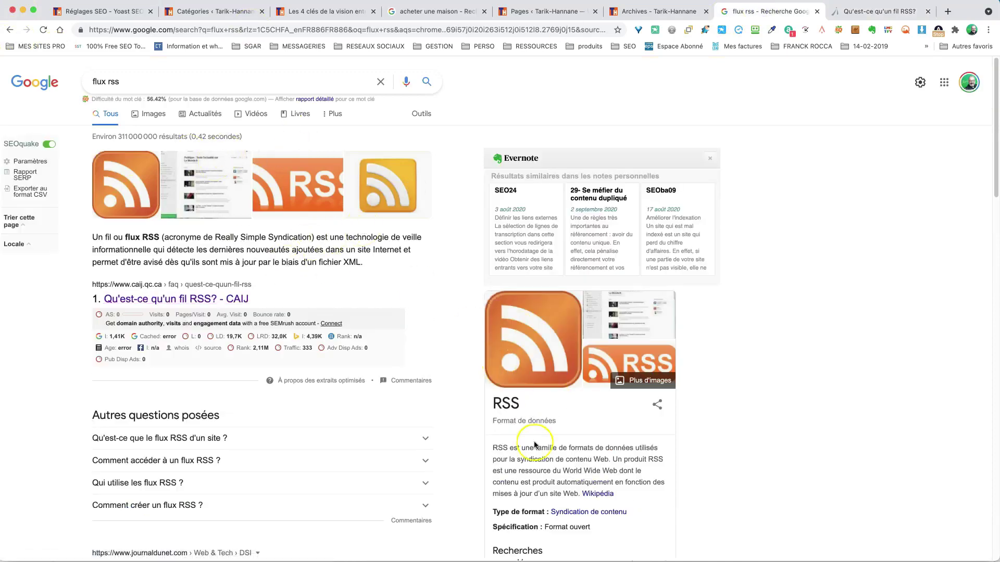
scroll(542, 422, "down", 3)
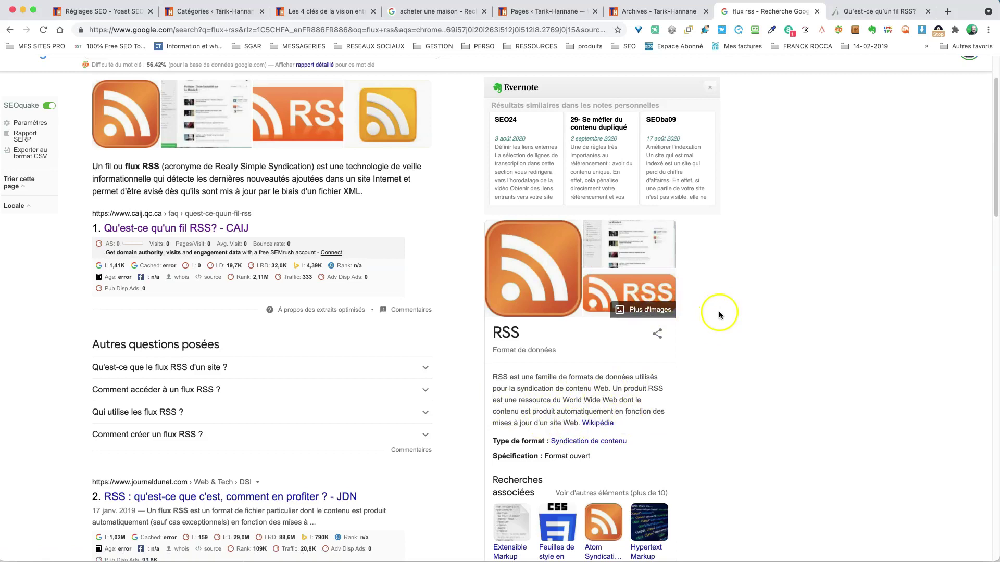
Return to the Yoast SEO RSS feed settings and review the content fields and available variables
left_click(93, 11)
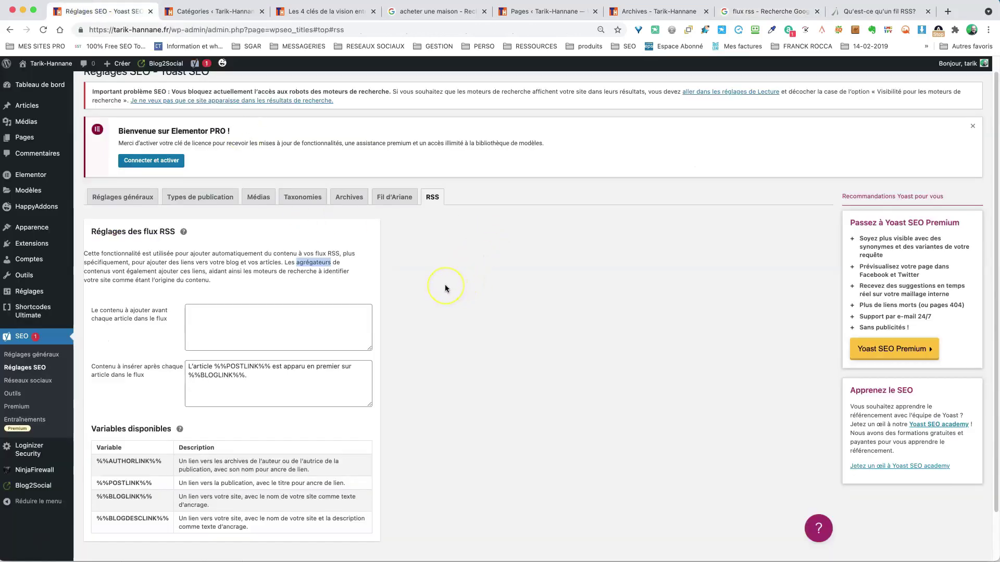
scroll(447, 289, "down", 2)
left_click(470, 293)
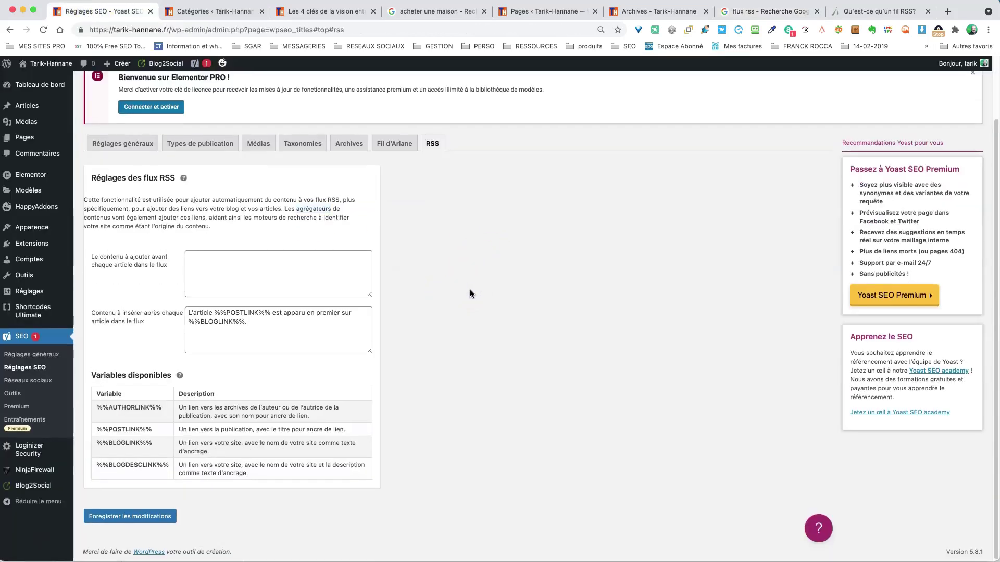
Write a separator line and "Ne manquez pas notre formation" as content before each feed article, and ignore the Mail crash alert
left_click(296, 266)
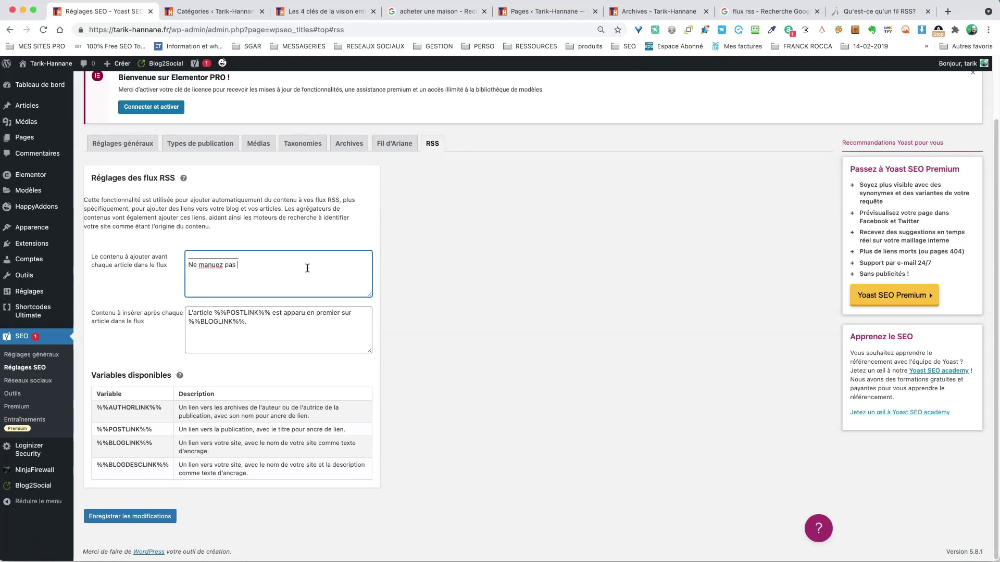
type("atio")
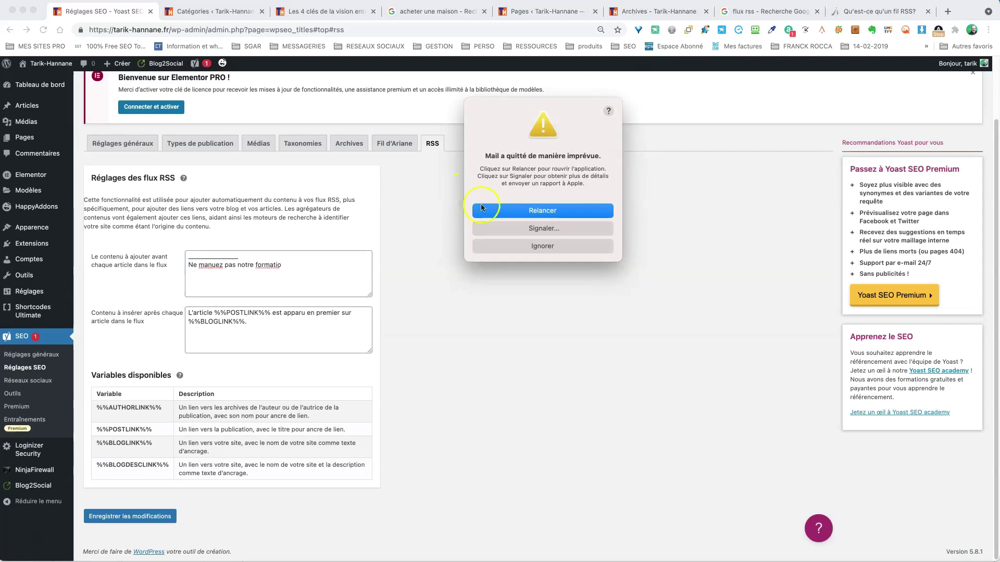
left_click(345, 261)
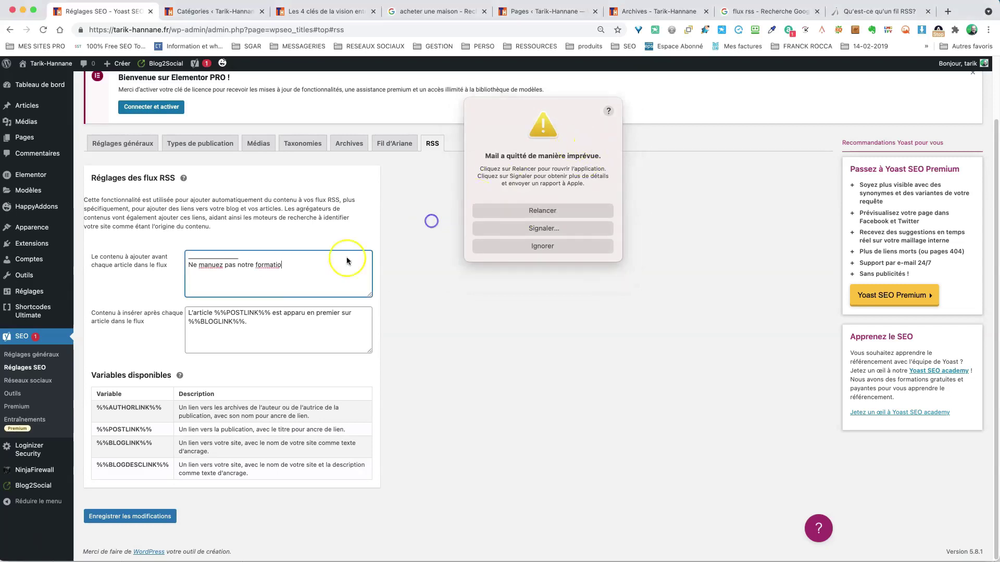
left_click(285, 266)
left_click(212, 265)
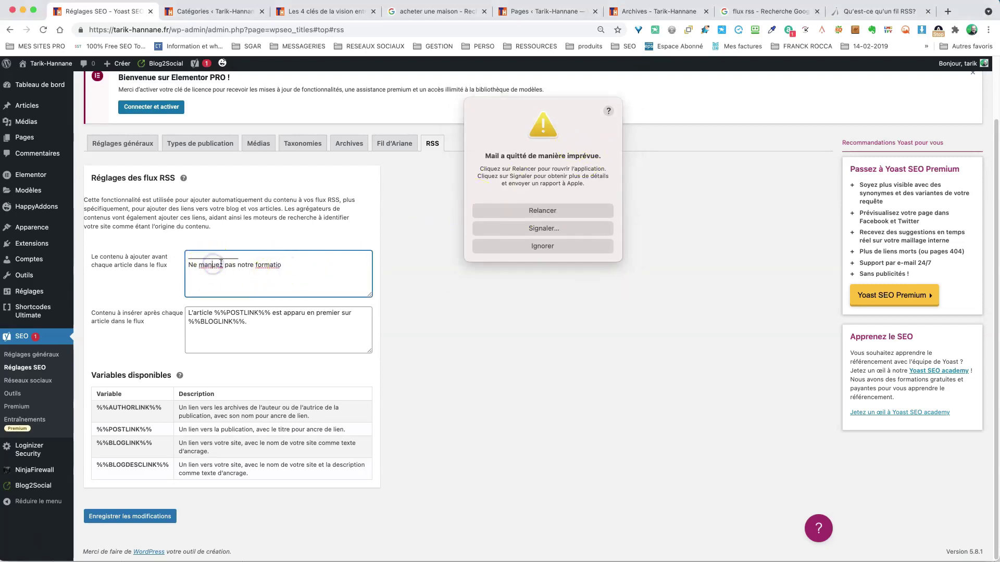
type("q")
left_click(286, 265)
left_click(544, 246)
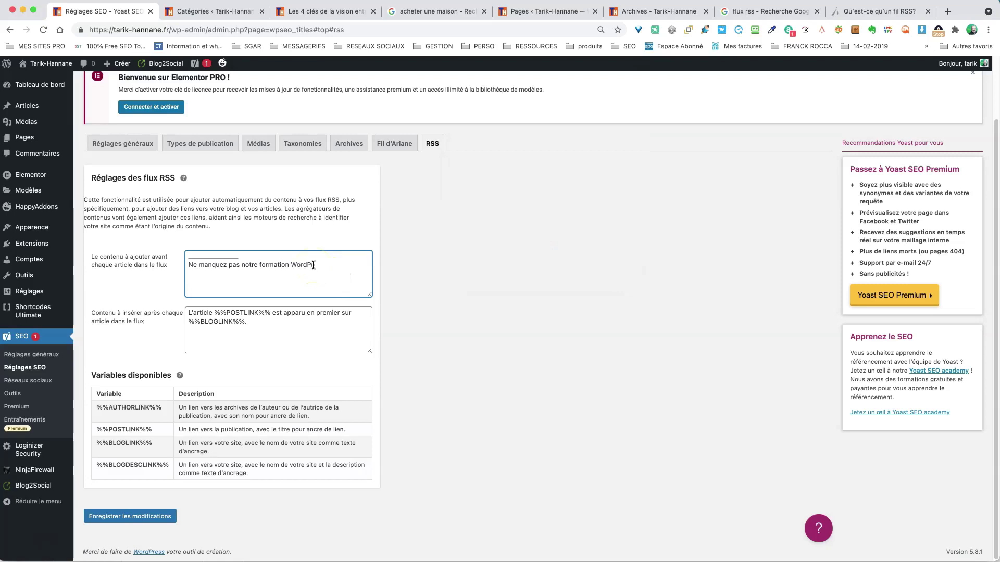
left_click(349, 267)
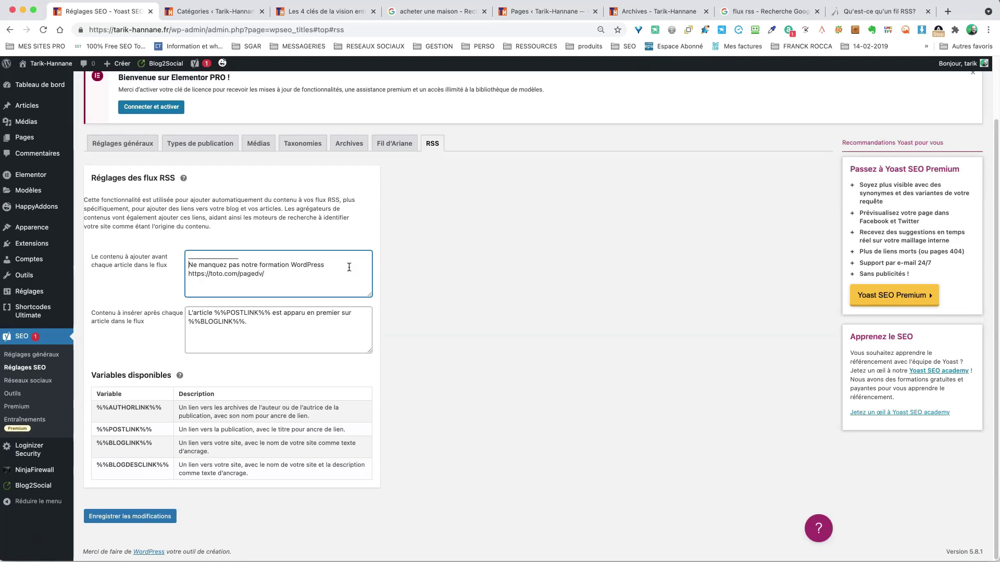
key("shift+Up")
key("Down")
key("Down")
key("Down")
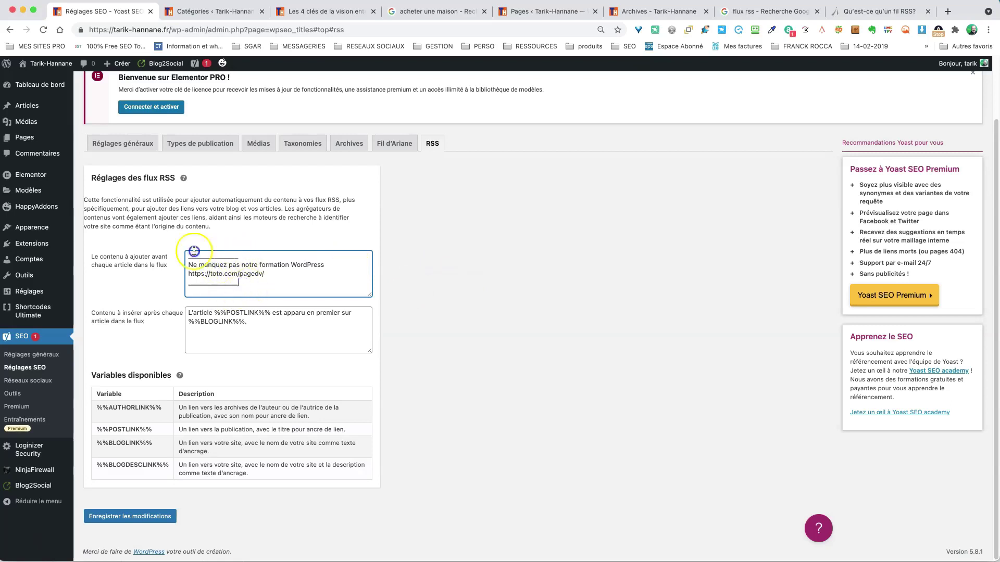
Clear the whole sample text from the content placed before each feed article
key("super+a")
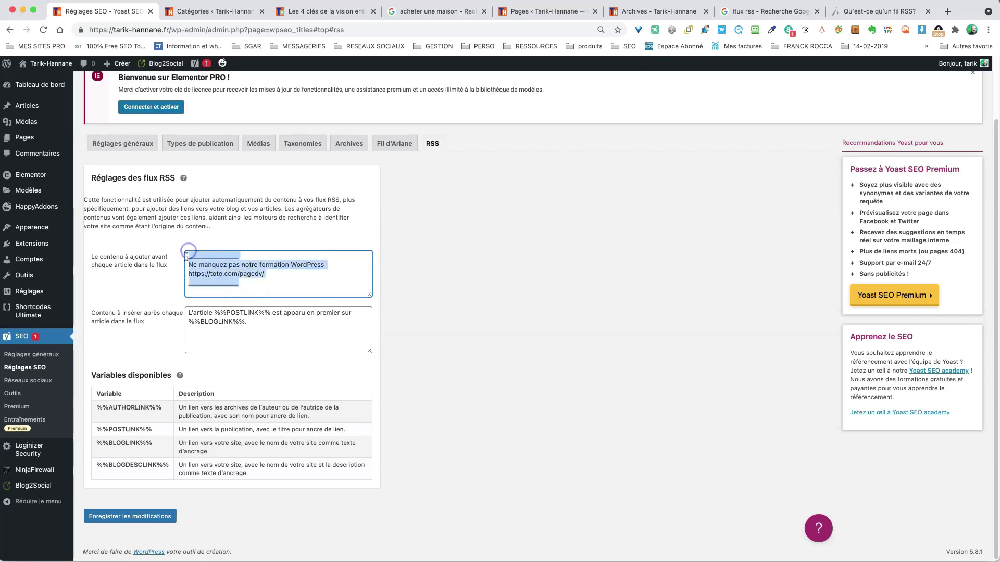
left_click(268, 273)
left_click_drag(267, 273, 189, 274)
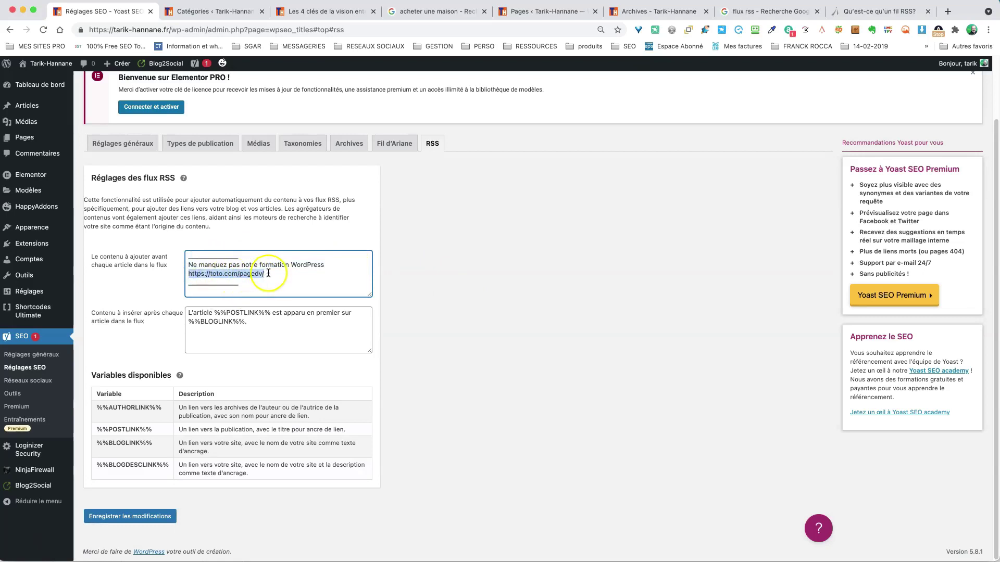
left_click_drag(234, 291, 164, 242)
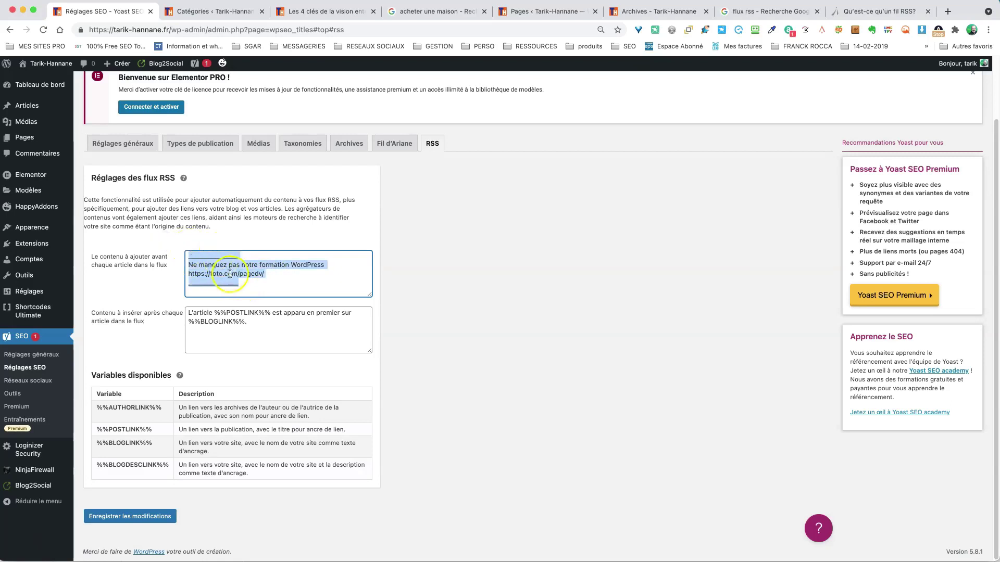
key("BackSpace")
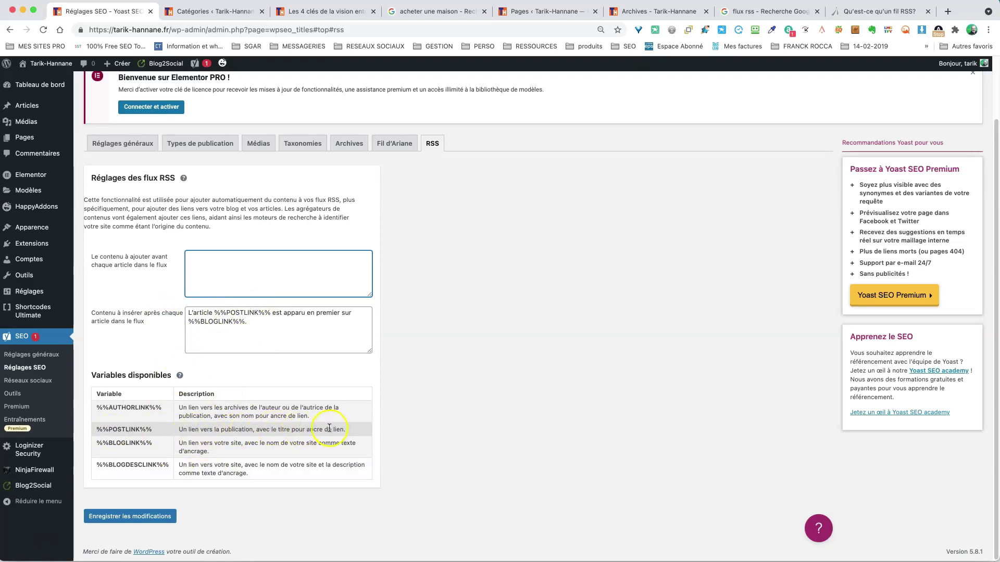
Open the blog article "Les 4 clés de la vision entrepreneuriale", highlight its web address, and return to the RSS settings
left_click(647, 11)
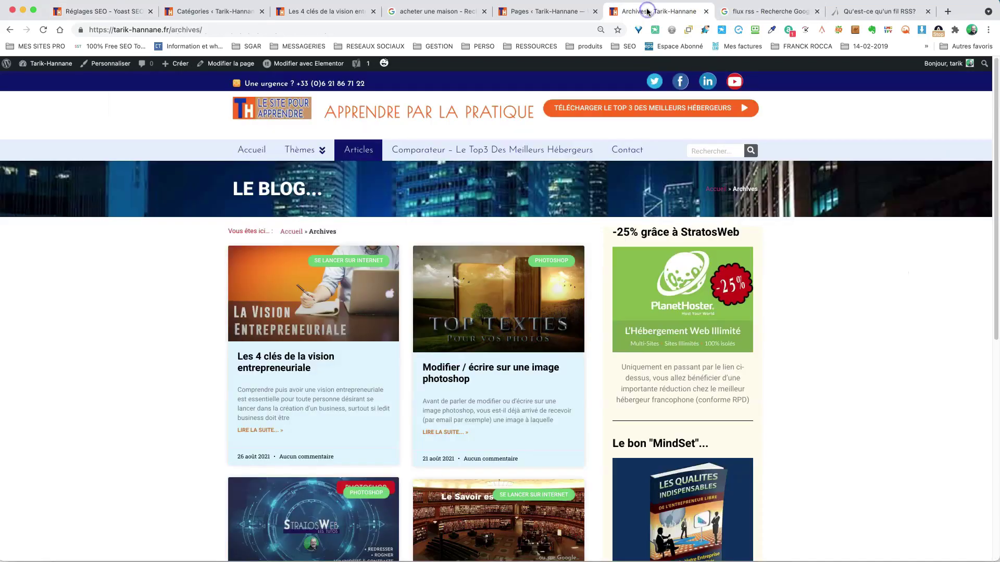
left_click(283, 357)
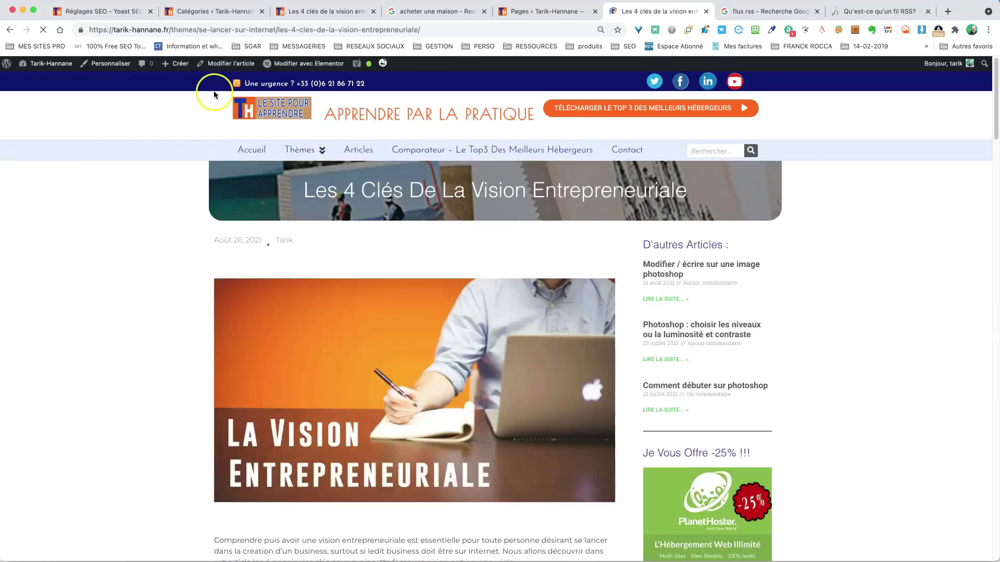
left_click(295, 30)
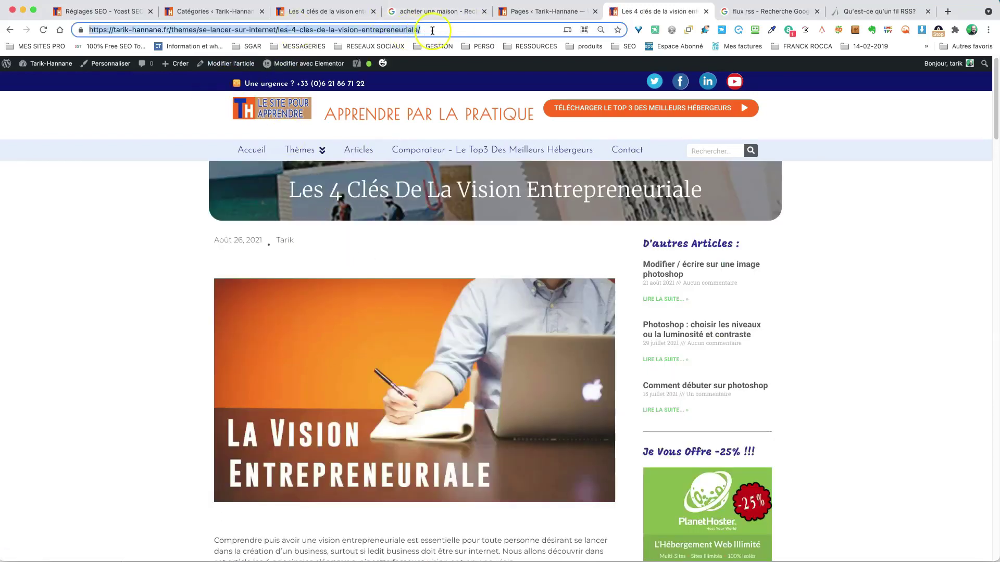
left_click(85, 9)
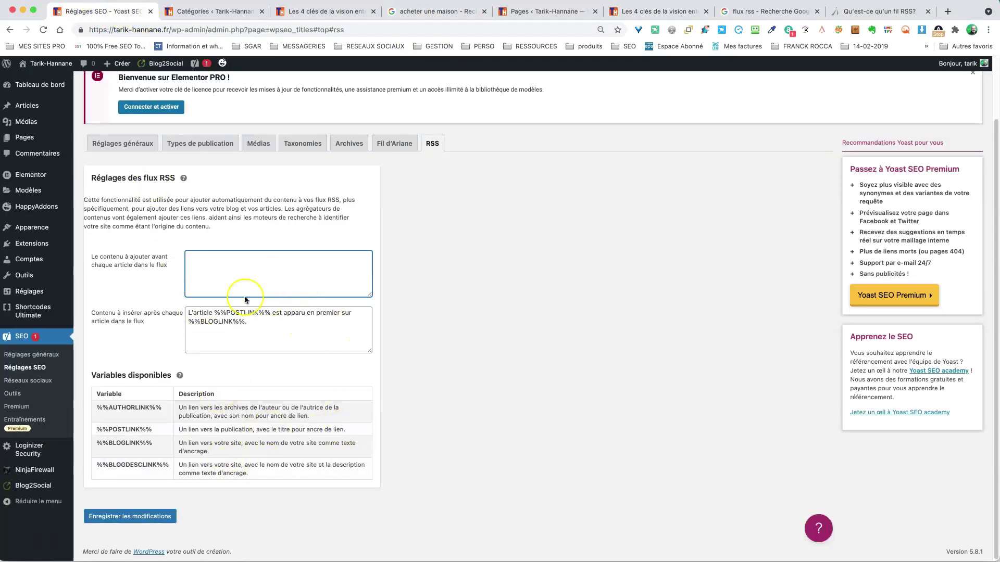
Compare the article's address slug and title with the link variables available in the RSS settings
left_click(637, 10)
left_click_drag(287, 29, 407, 29)
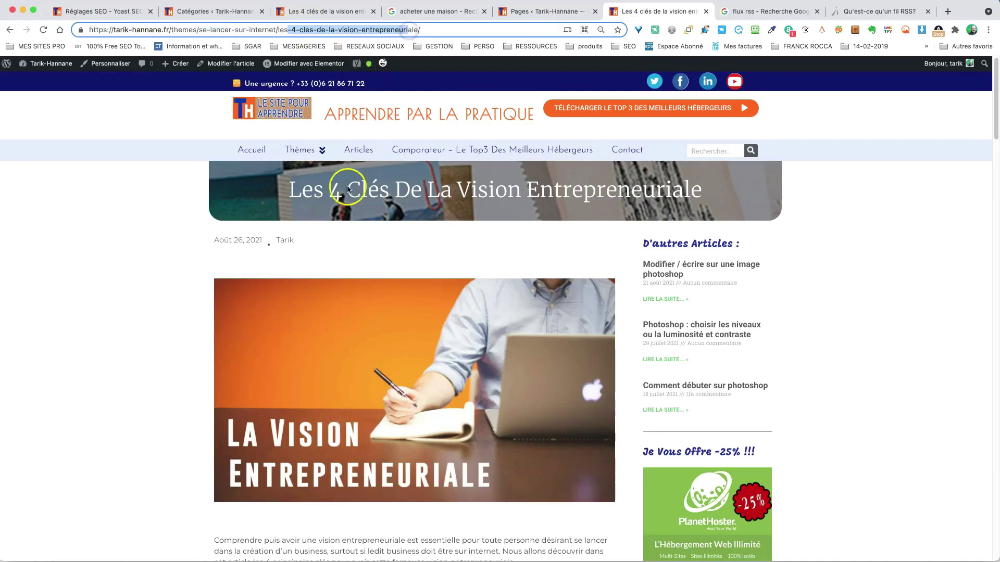
left_click_drag(299, 188, 642, 190)
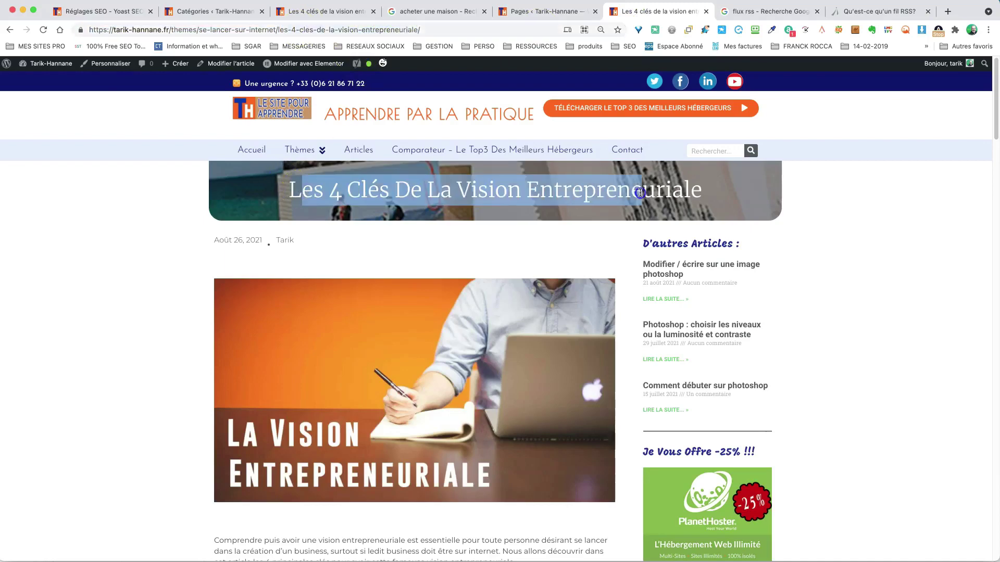
left_click(94, 21)
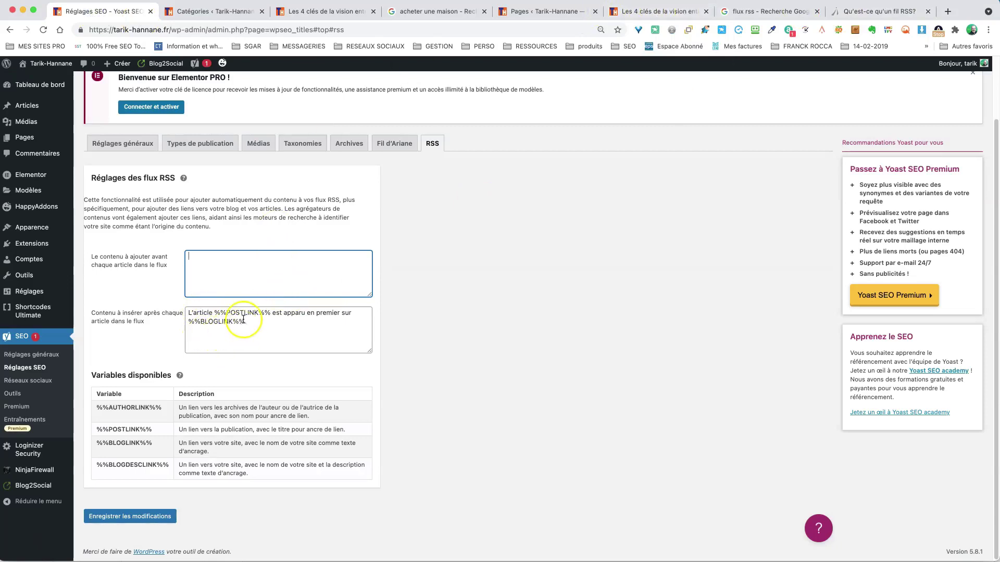
left_click(653, 11)
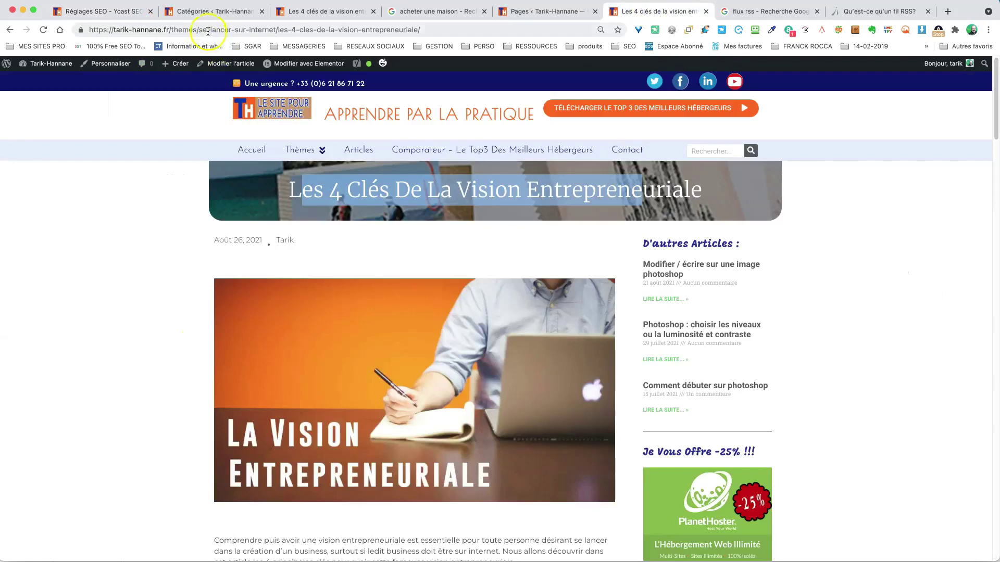
left_click(91, 11)
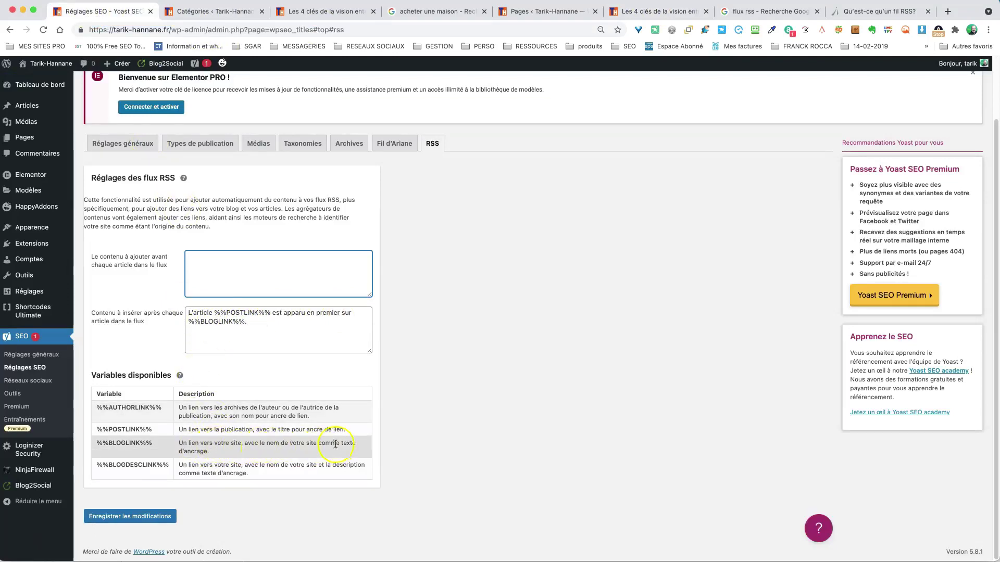
Open the site's home page, close its web hosting promotion, and return to the RSS settings to examine the %%BLOGLINK%% variable
left_click(558, 12)
left_click(648, 11)
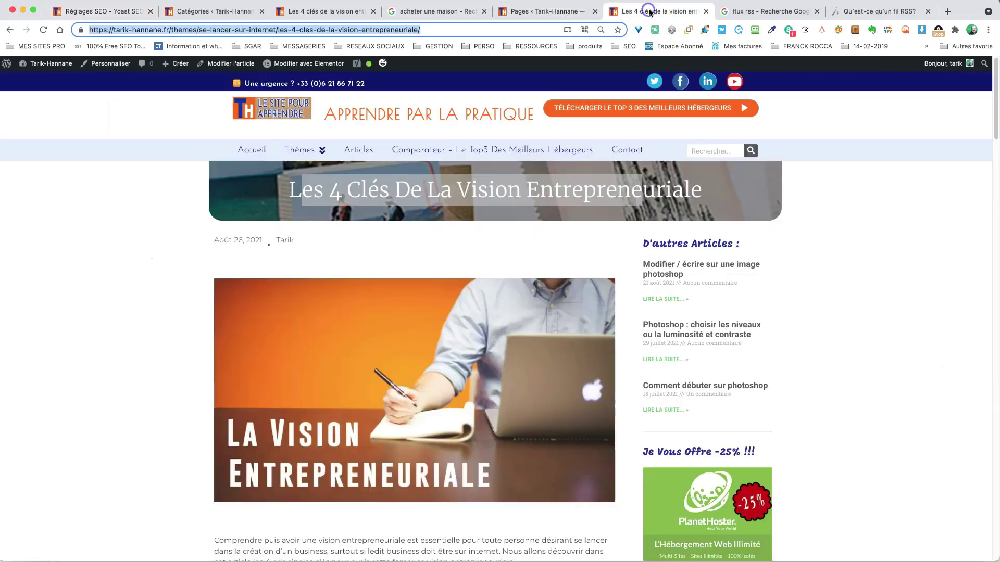
left_click(250, 154)
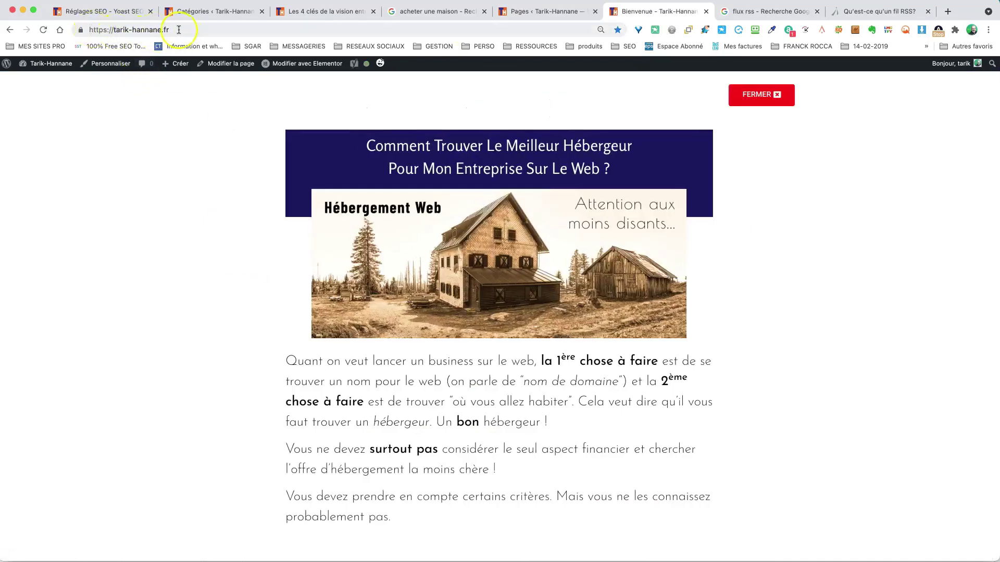
left_click(778, 95)
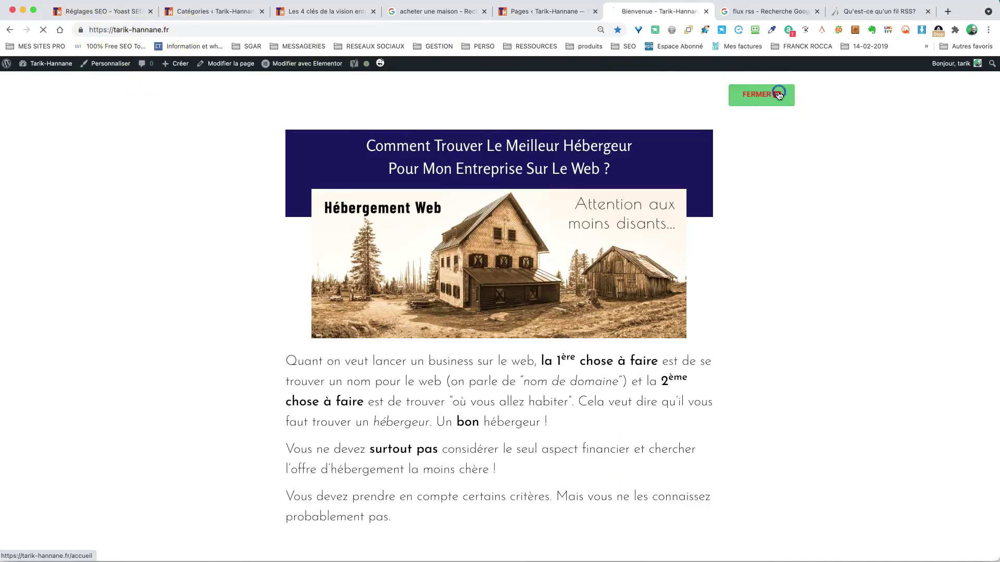
left_click(777, 96)
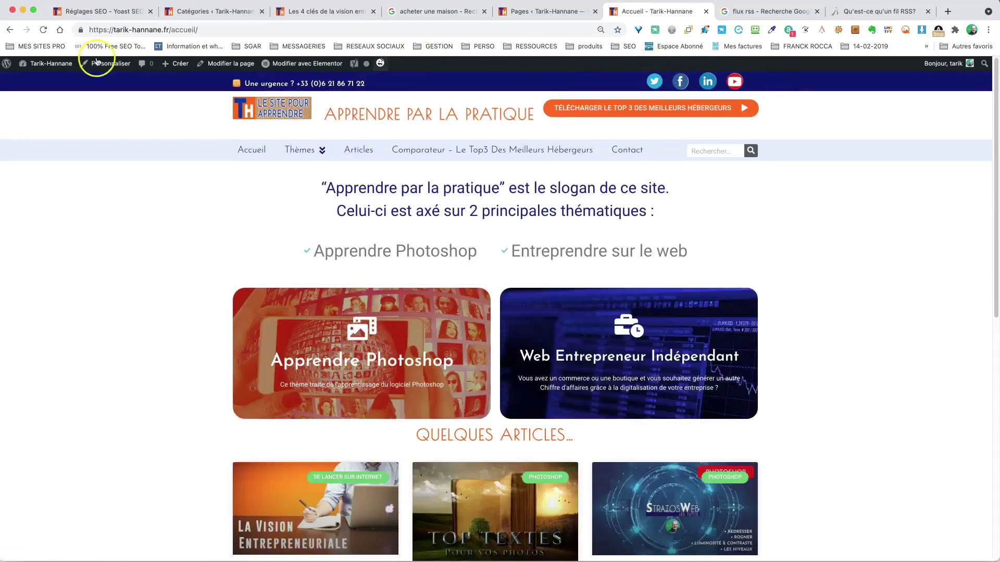
left_click(98, 11)
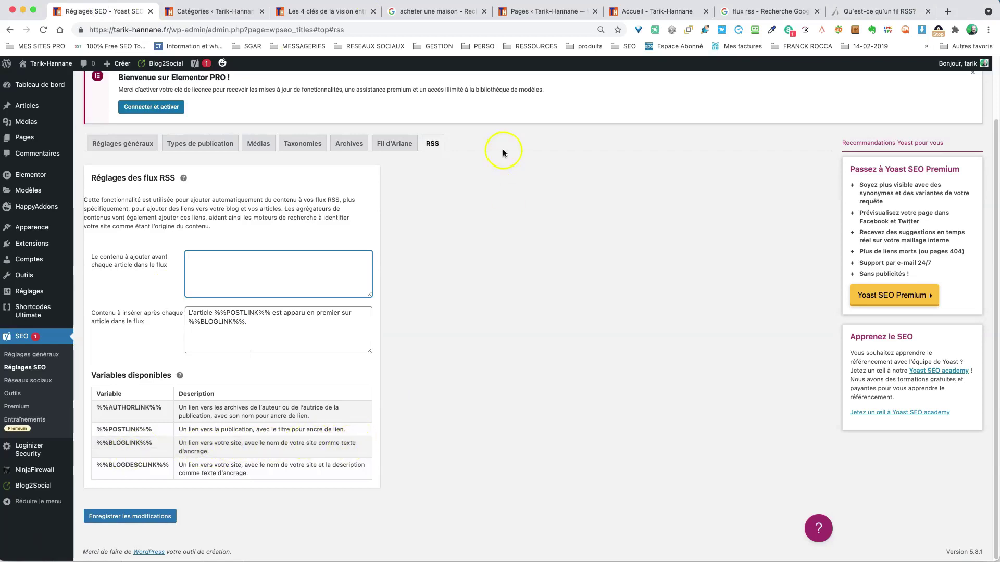
Highlight the slogan in the site's home page header, and compare it with the slogan and site title in the WordPress general settings
left_click(655, 13)
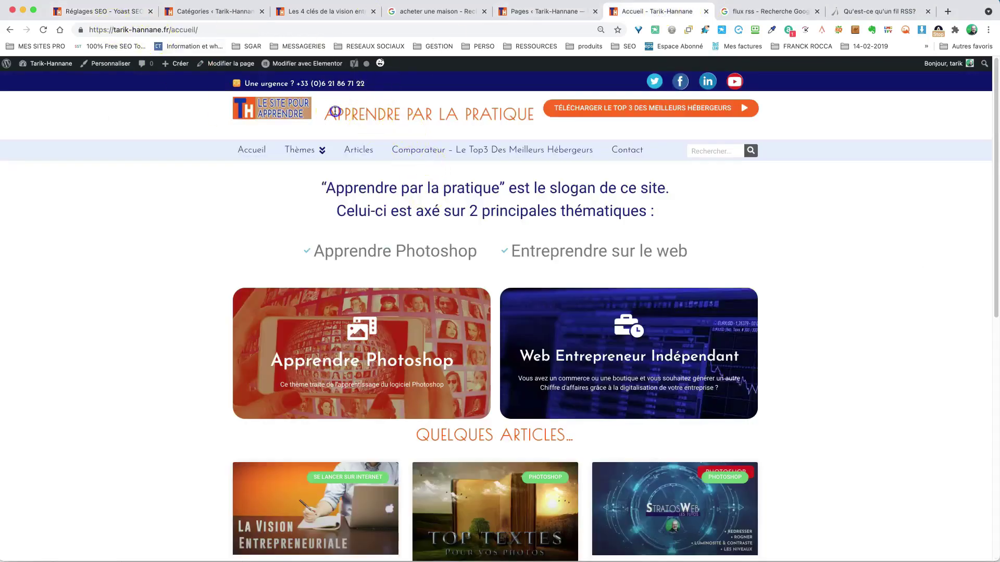
left_click_drag(338, 114, 473, 116)
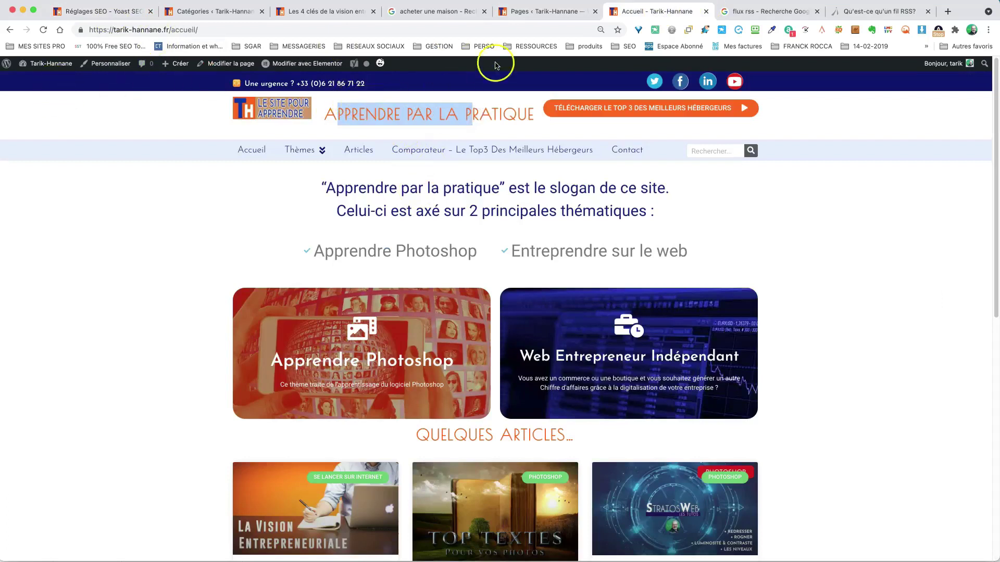
left_click(203, 11)
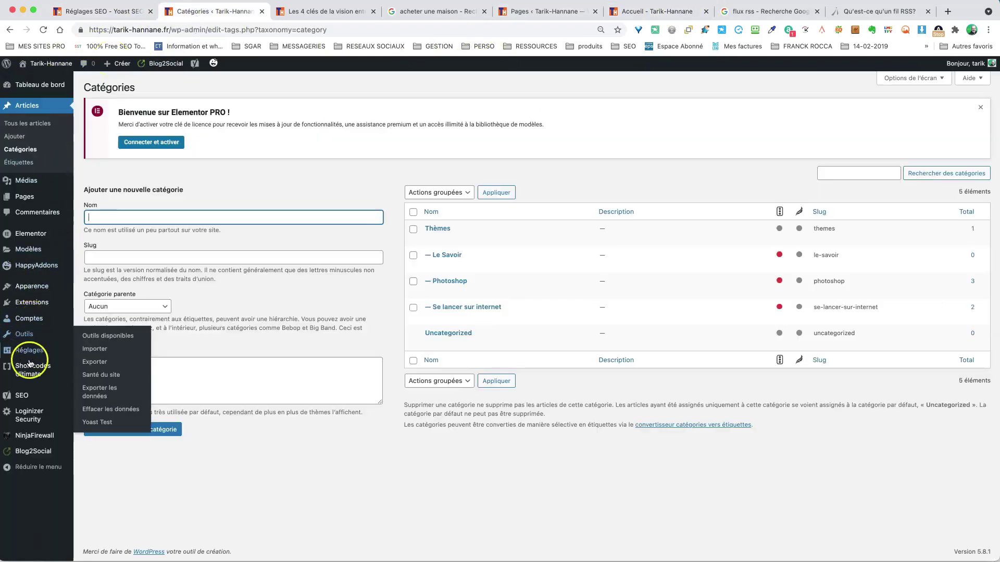
mouse_move(29, 352)
left_click(94, 353)
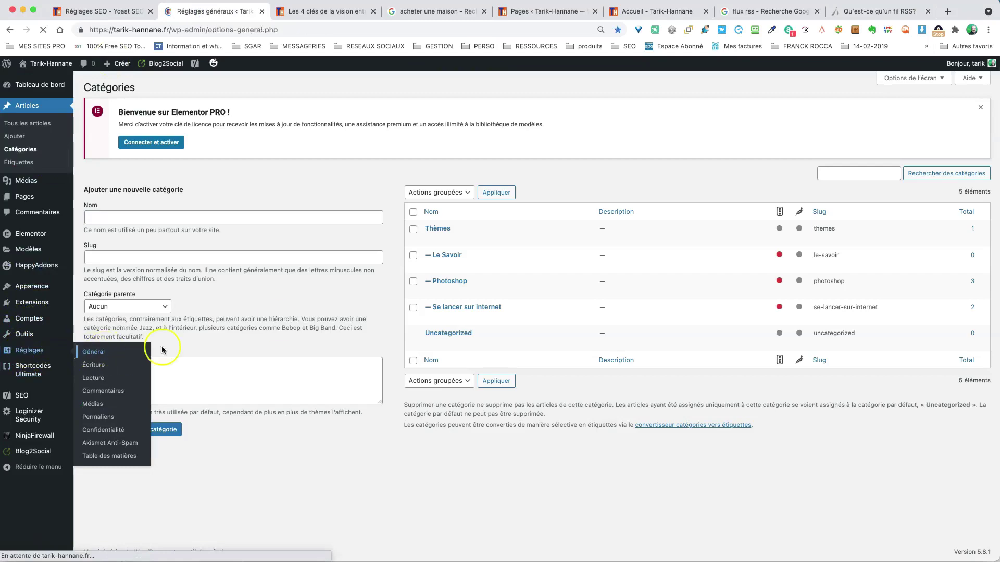
left_click(234, 209)
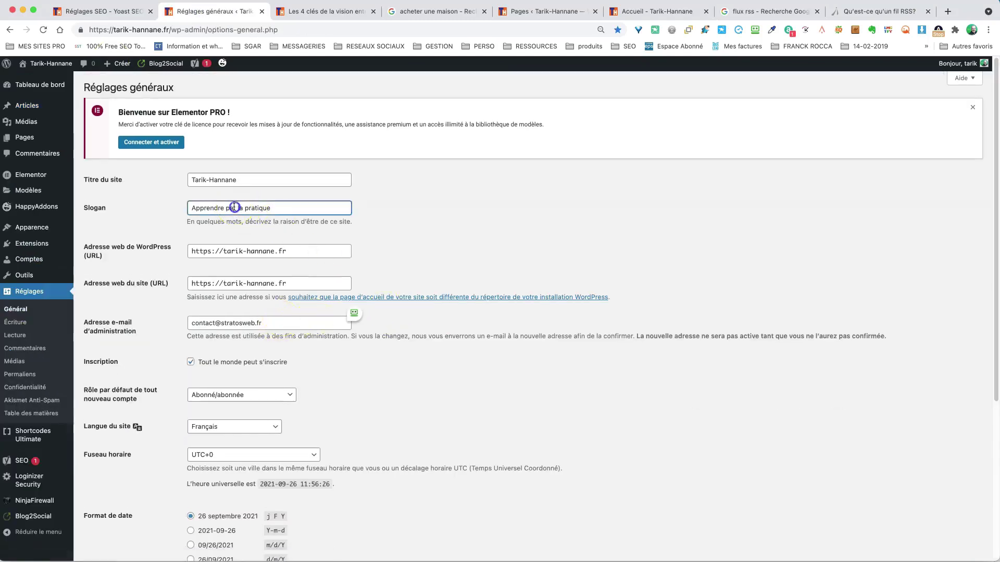
left_click(213, 180)
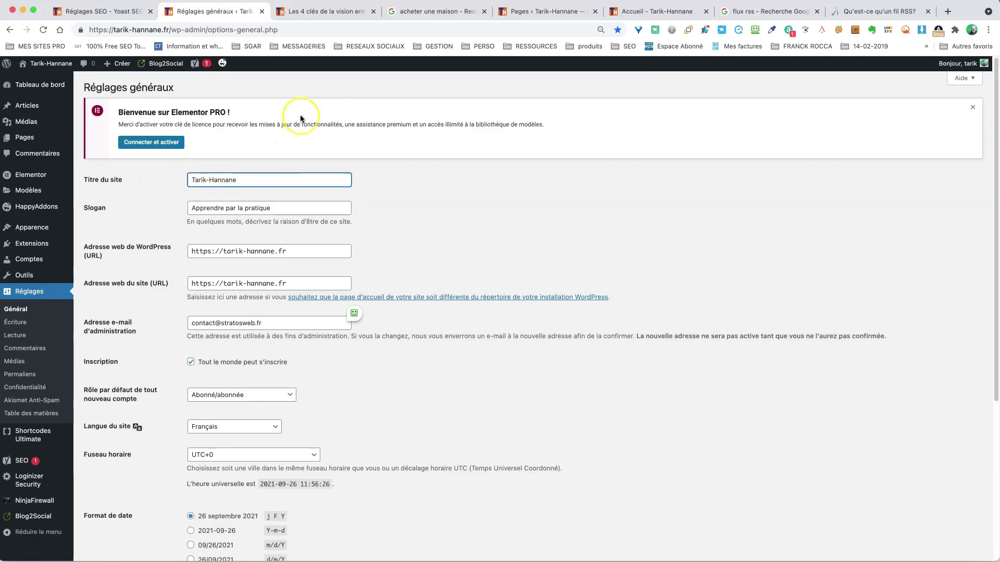
Revisit the link variables in the RSS settings, and highlight the whole slogan in the general settings for comparison
left_click(97, 13)
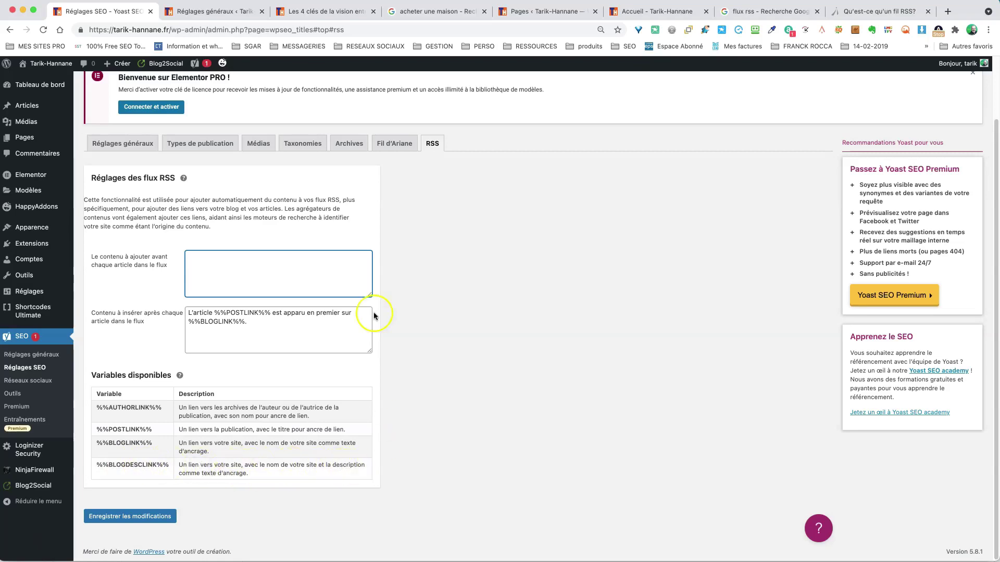
left_click(213, 11)
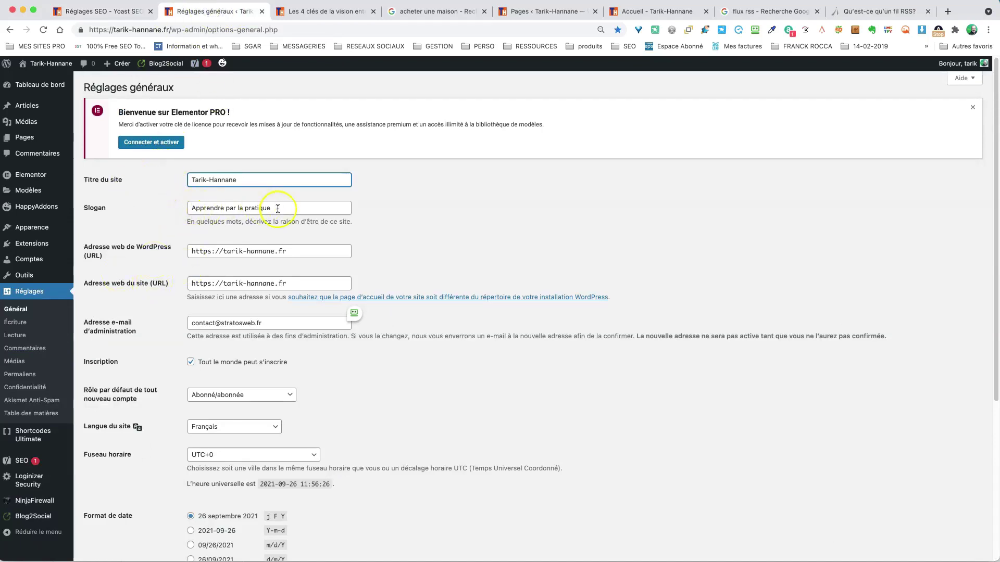
left_click_drag(281, 207, 124, 212)
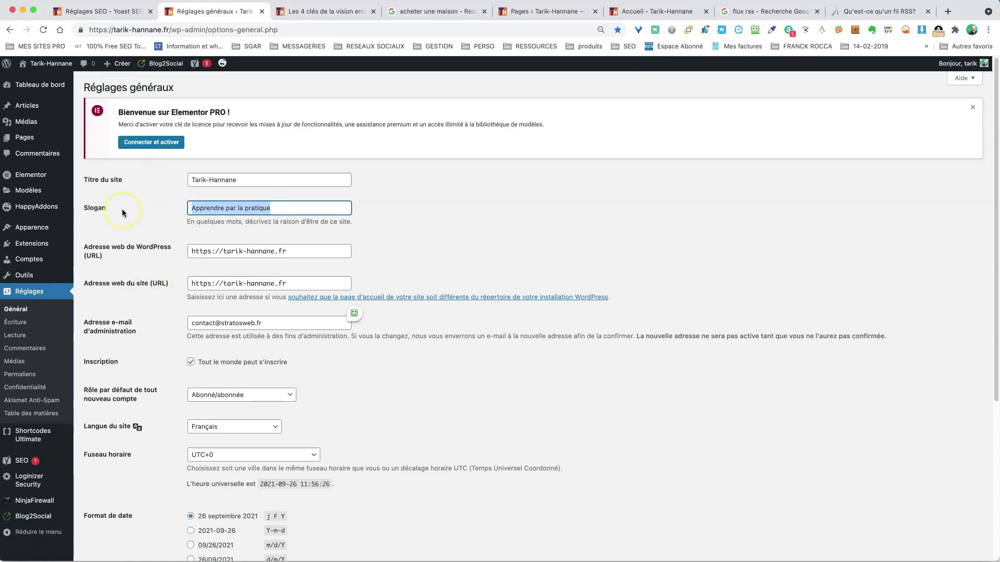
Return to the RSS settings, highlight the text inserted after each feed article, and make its text box slightly taller
left_click(104, 11)
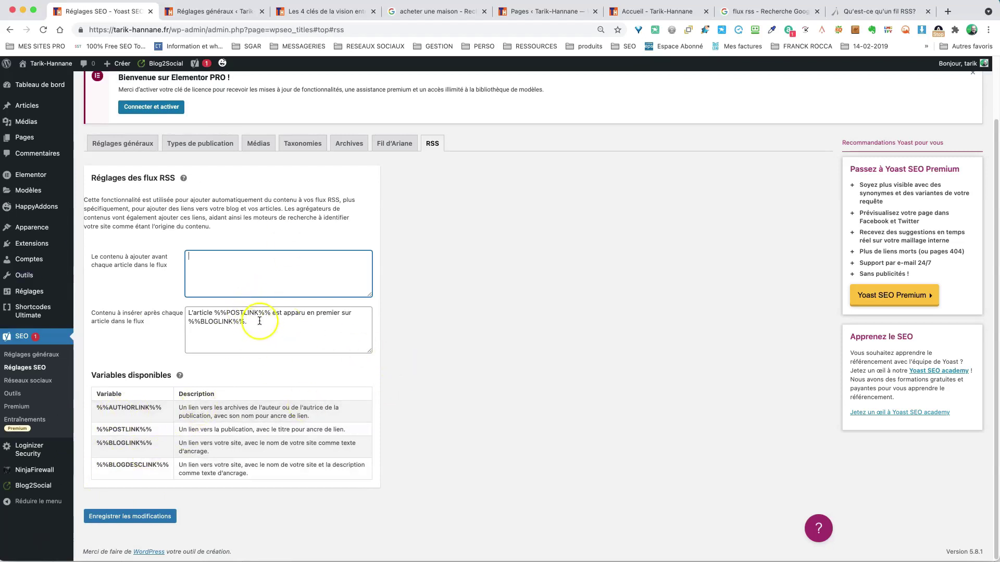
left_click_drag(260, 322, 189, 312)
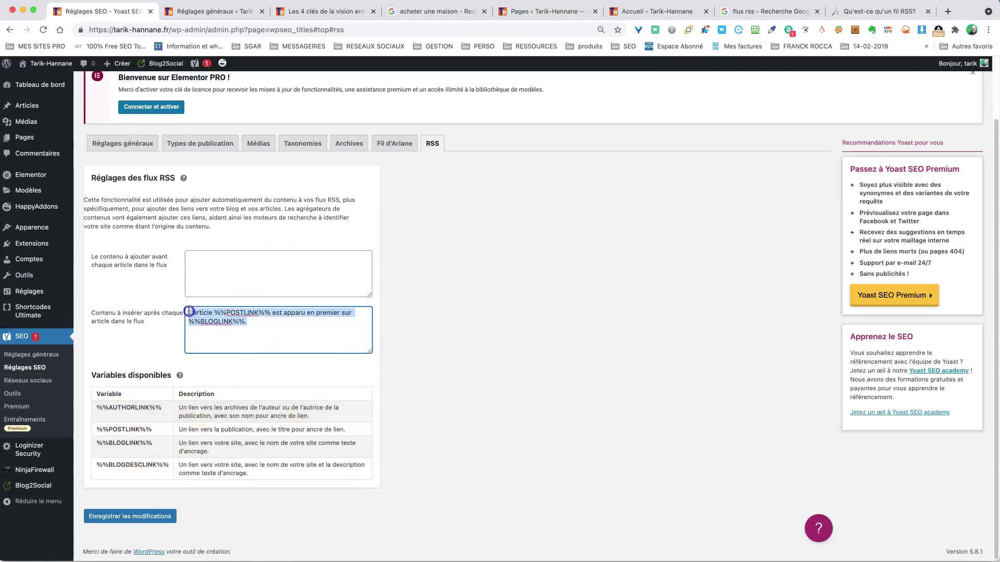
left_click_drag(368, 351, 367, 355)
left_click(424, 326)
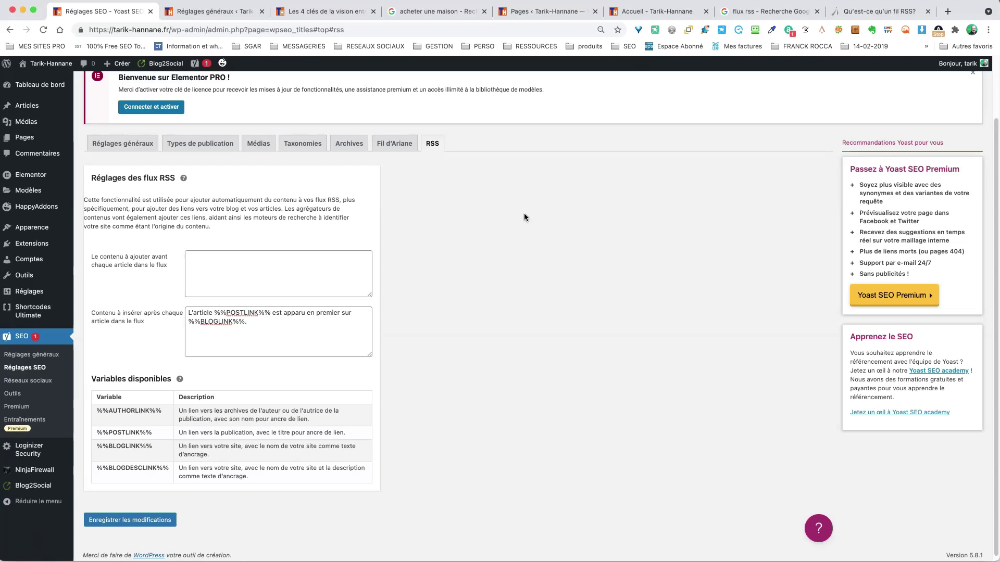
Open the WordPress site settings from the RSS settings page
mouse_move(52, 274)
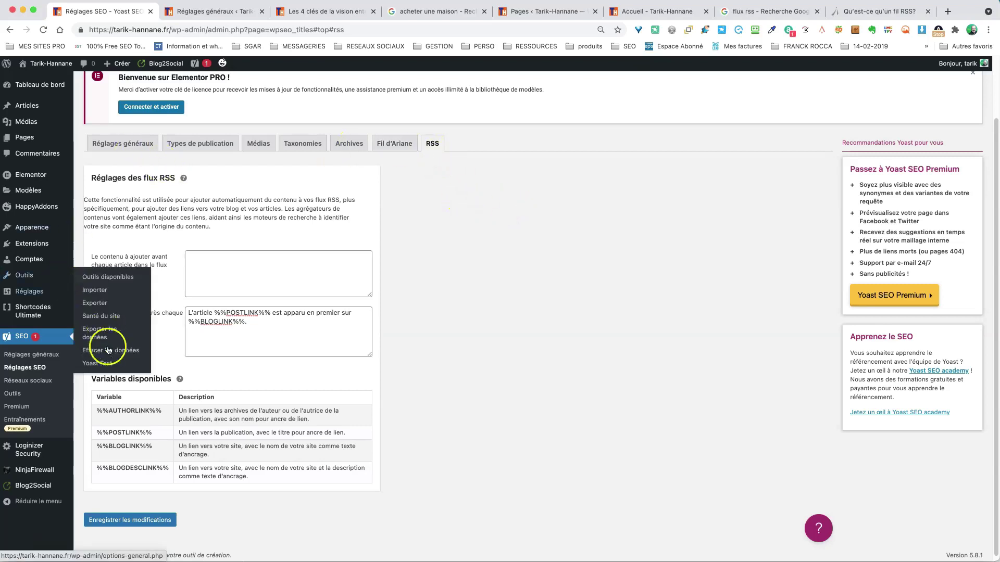